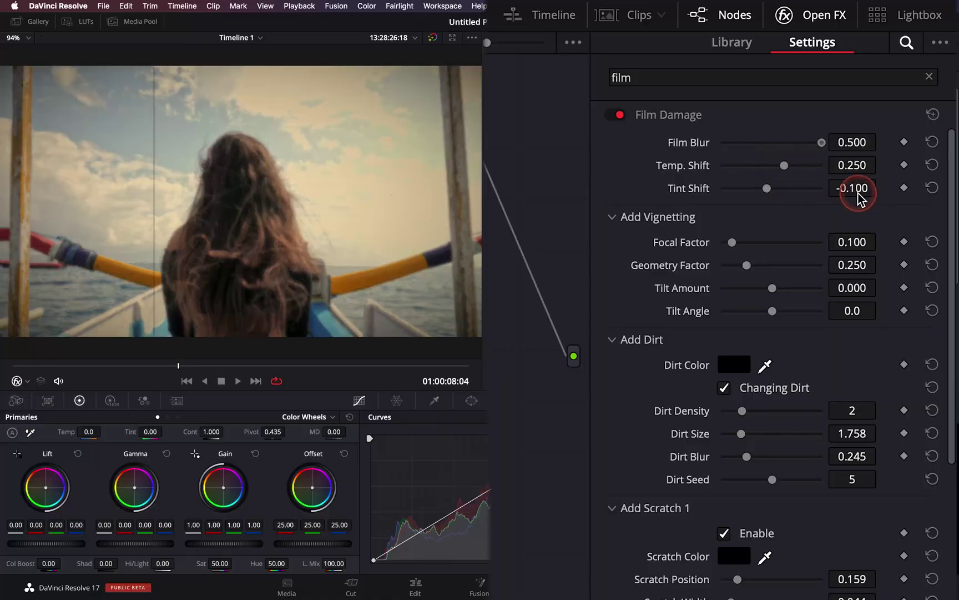
Leave the finished-look preview and show the boat clip with only node 01 on the Color page.
{"action": "left_click_drag", "start_coordinate": [855, 188], "coordinate": [787, 167]}
{"action": "left_click", "coordinate": [852, 142]}
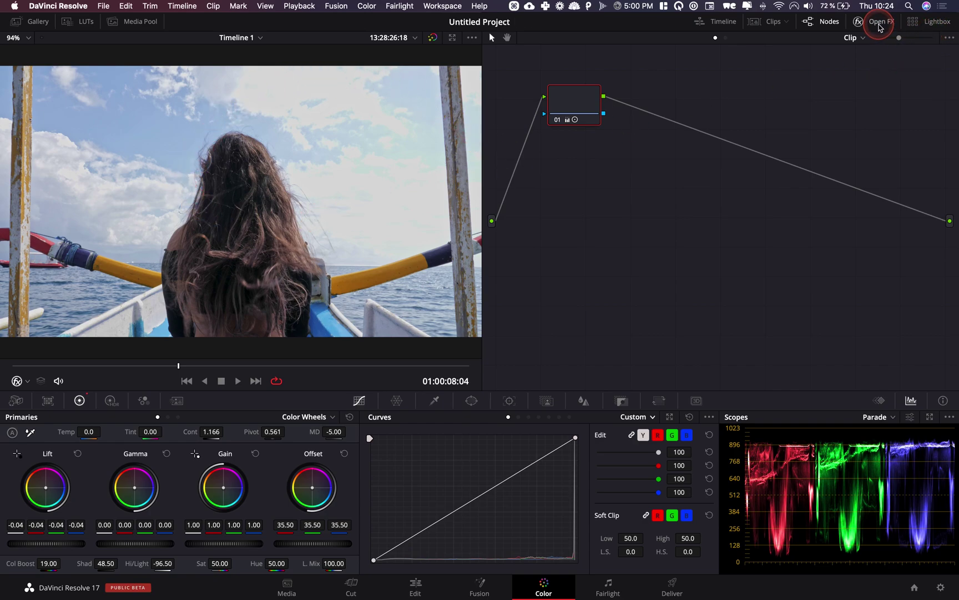
Show the OpenFX Library at Resolve FX Texture, pointing out Analog Damage and Film Damage.
{"action": "left_click", "coordinate": [880, 26]}
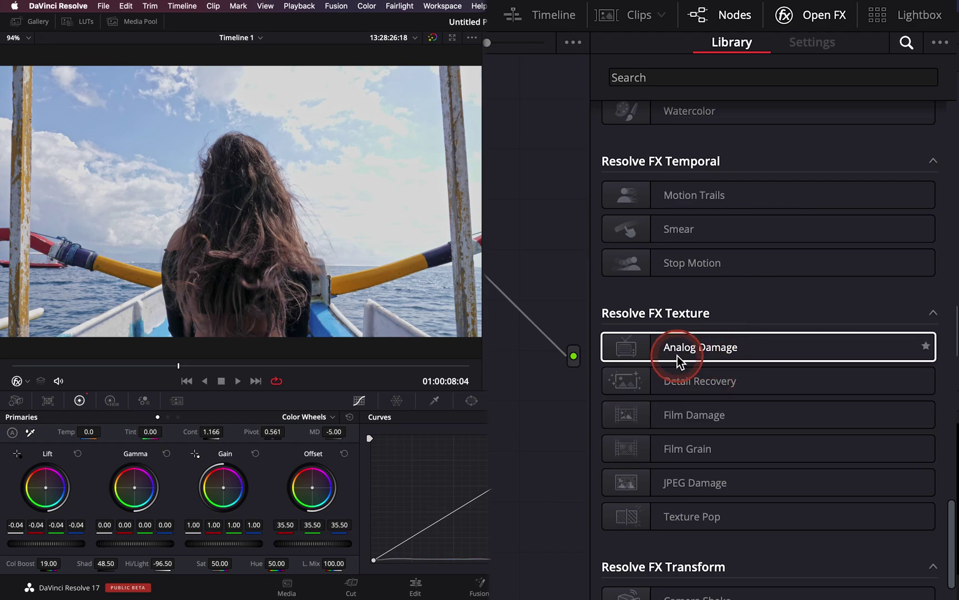
{"action": "left_click", "coordinate": [791, 341]}
{"action": "left_click", "coordinate": [708, 349]}
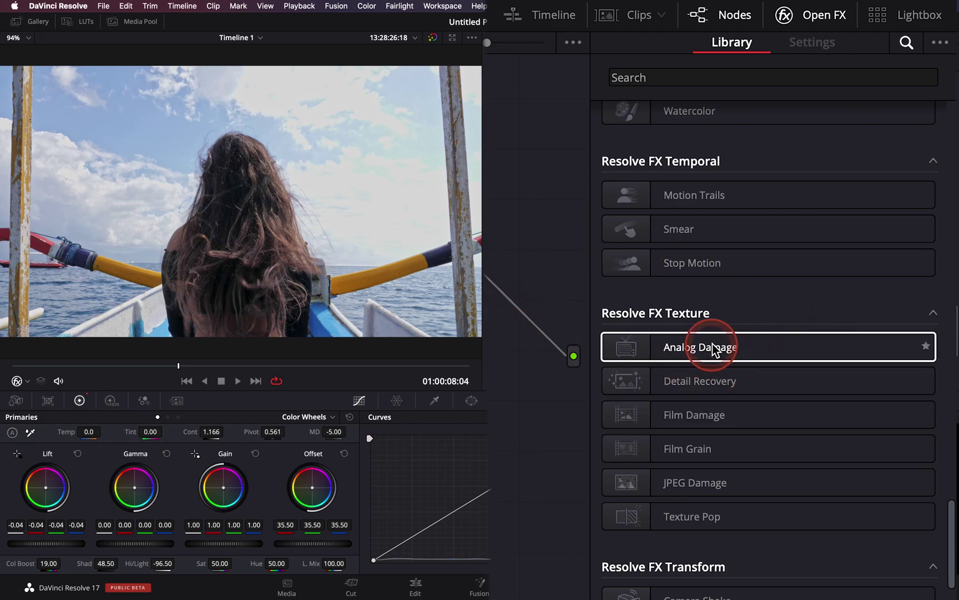
{"action": "left_click", "coordinate": [759, 321]}
{"action": "left_click", "coordinate": [632, 357]}
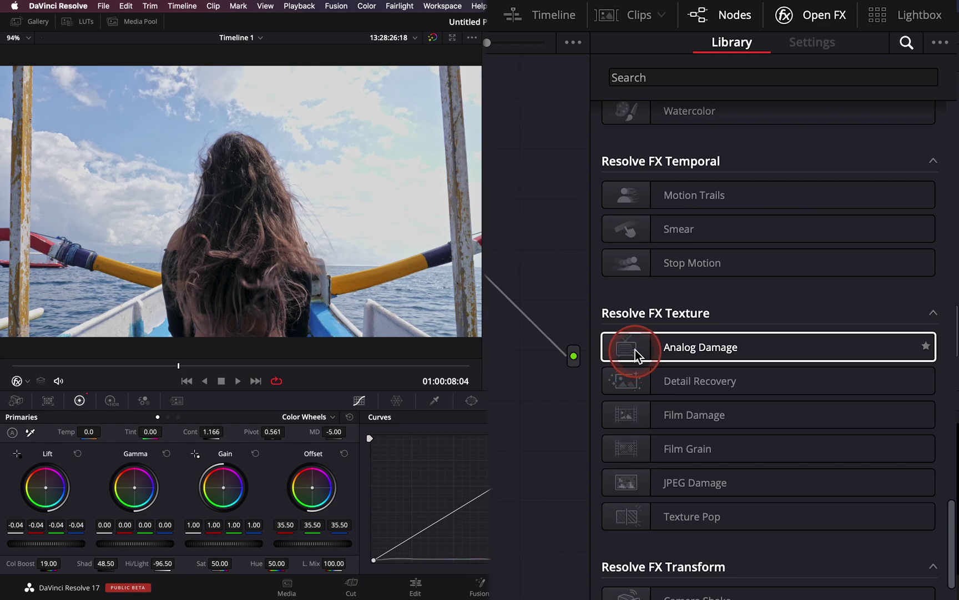
{"action": "left_click", "coordinate": [690, 415]}
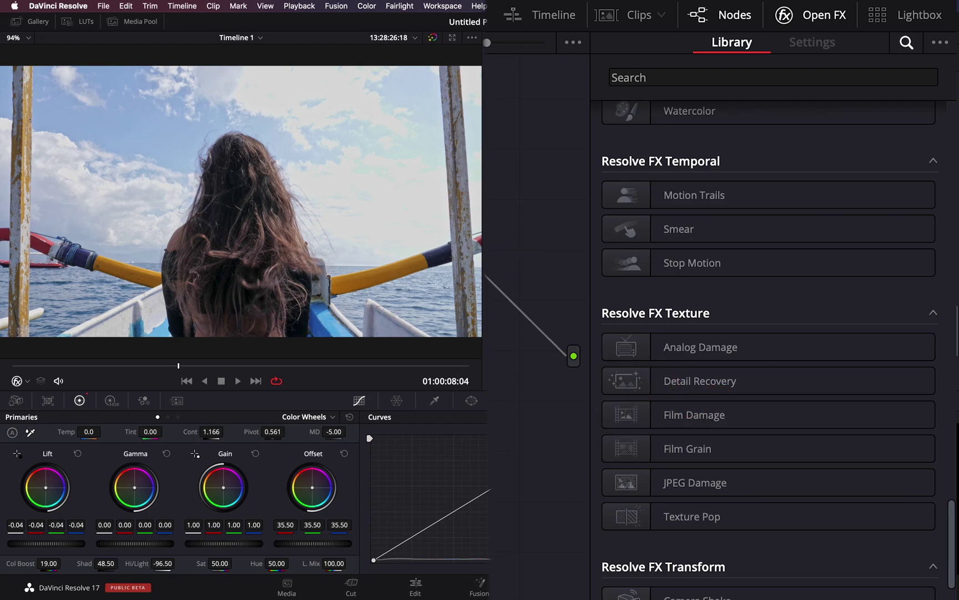
{"action": "left_click", "coordinate": [602, 105]}
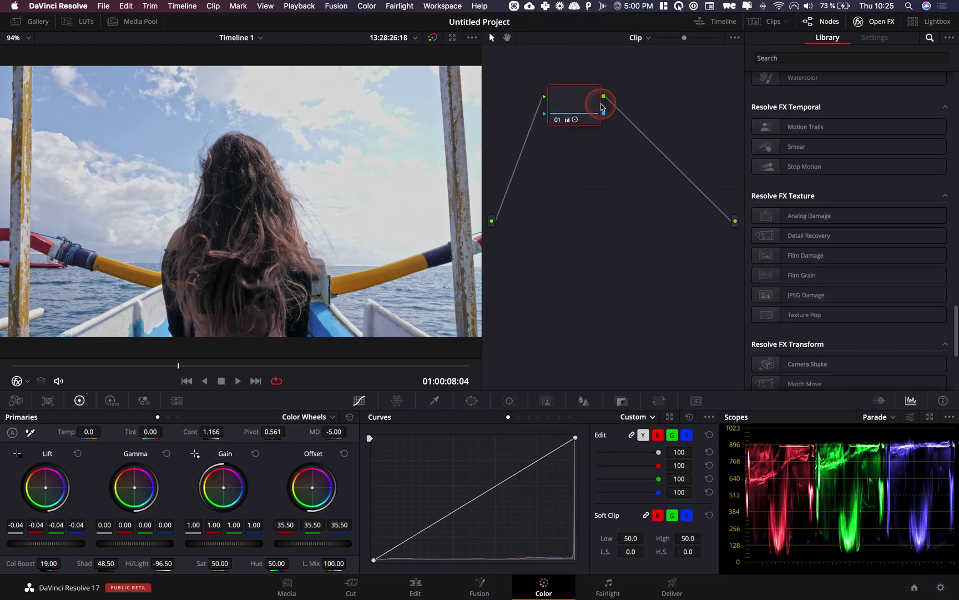
Compare node 01 bypassed and on with Cmd+D, then add serial node 02 after it.
{"action": "key", "text": "super+d"}
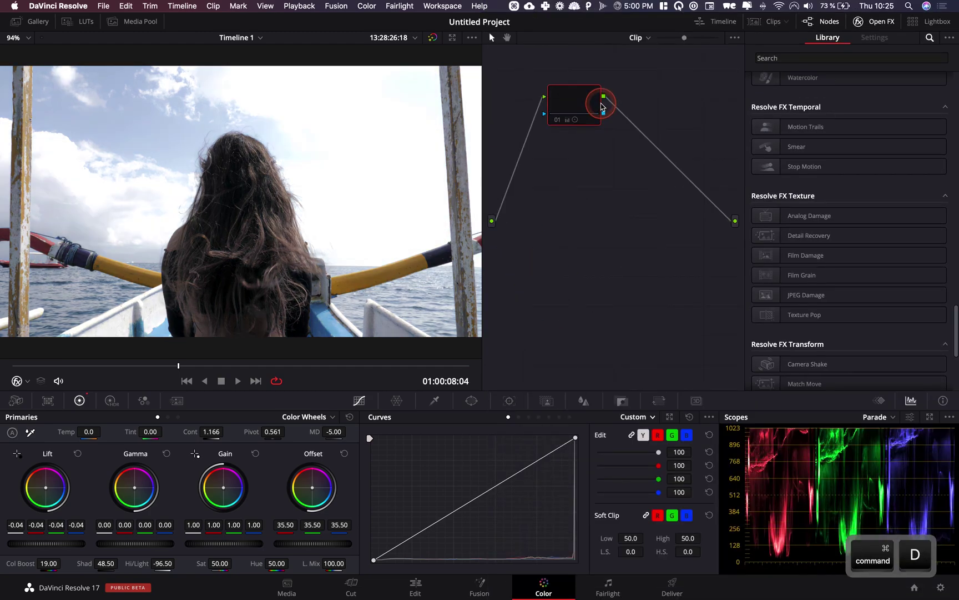
{"action": "key", "text": "super+d"}
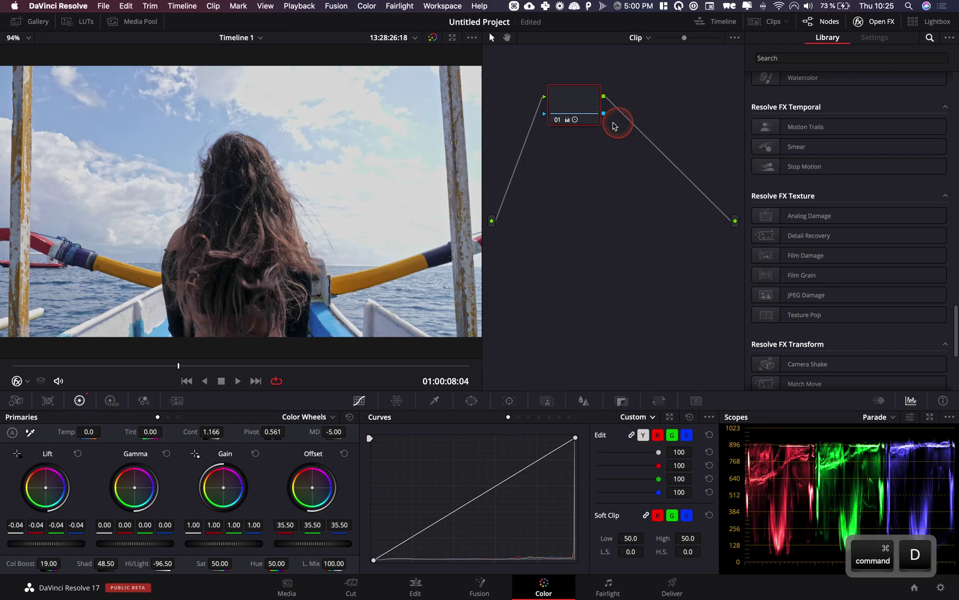
{"action": "key", "text": "alt+s"}
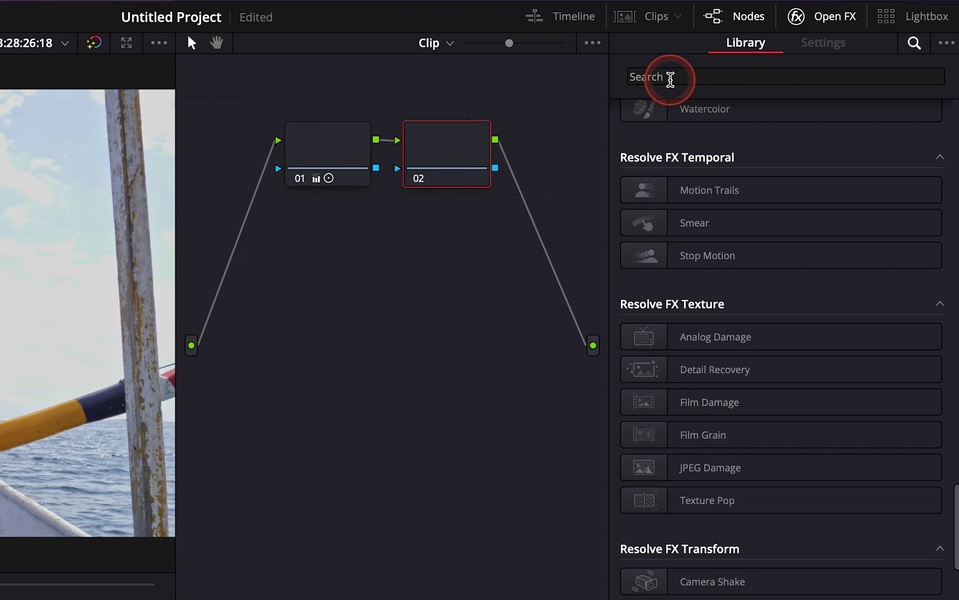
Search the Library for 'film' and apply Film Damage to node 02.
{"action": "scroll", "coordinate": [721, 227], "scroll_direction": "up", "scroll_amount": 5}
{"action": "scroll", "coordinate": [721, 245], "scroll_direction": "down", "scroll_amount": 4}
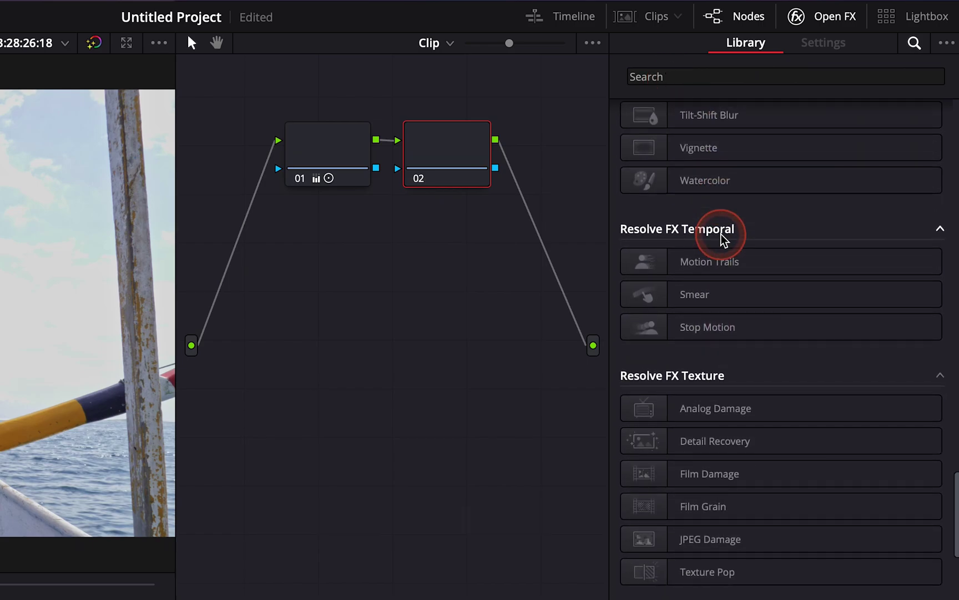
{"action": "left_click", "coordinate": [681, 79]}
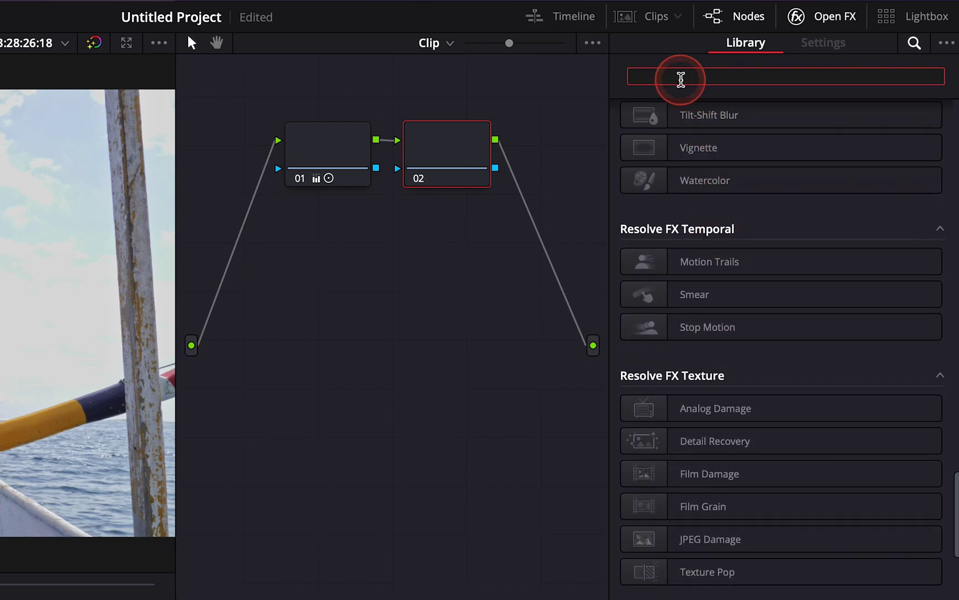
{"action": "type", "text": "film"}
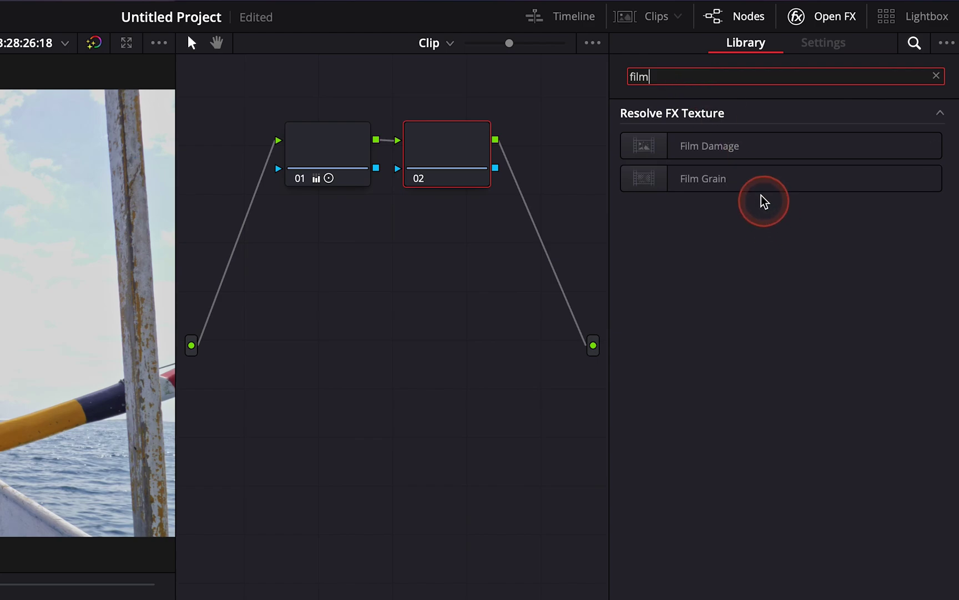
{"action": "left_click_drag", "start_coordinate": [712, 148], "coordinate": [442, 154]}
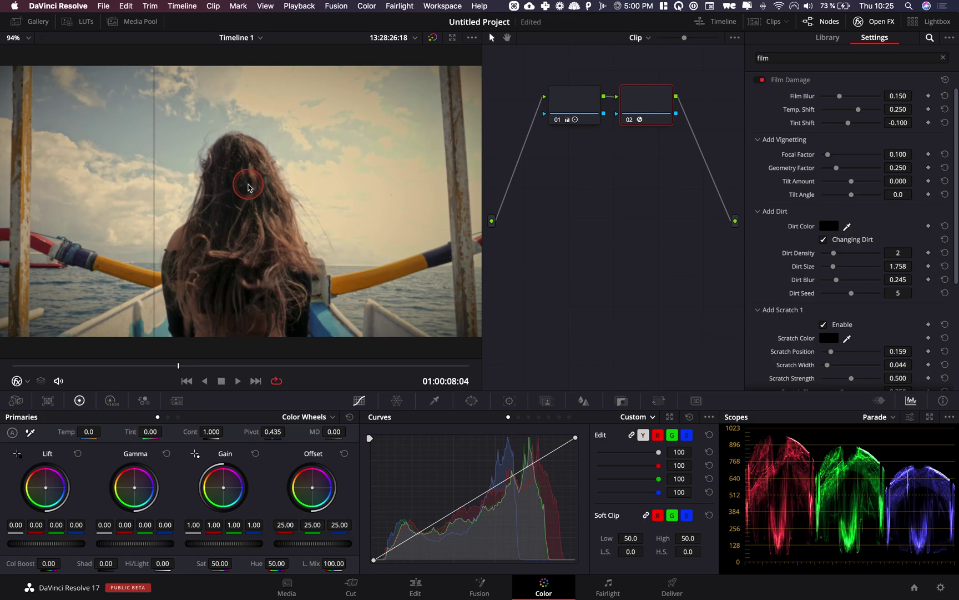
Set Film Damage's Film Blur to 0.165 and start warming Temp. Shift.
{"action": "scroll", "coordinate": [863, 244], "scroll_direction": "down", "scroll_amount": 5}
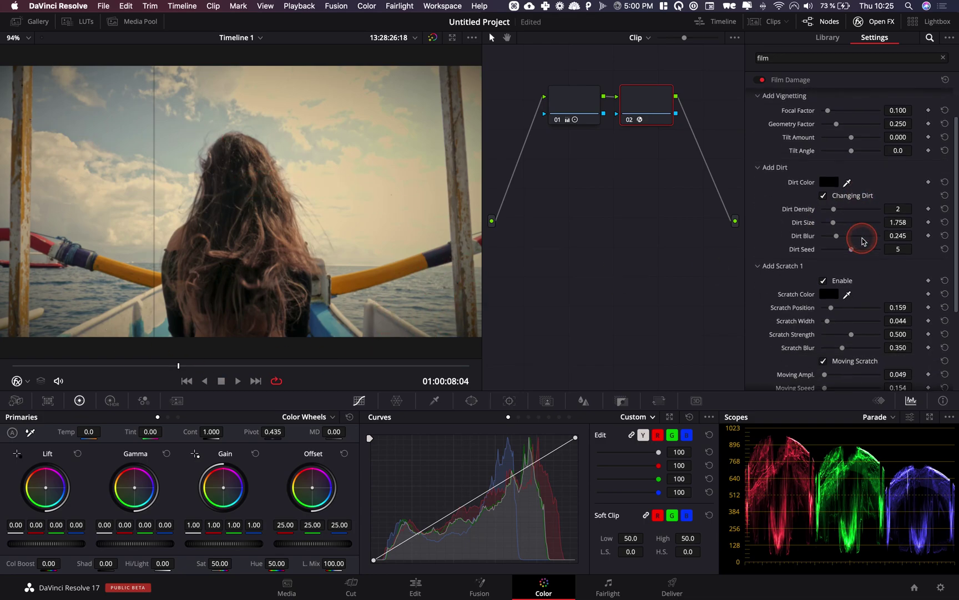
{"action": "scroll", "coordinate": [861, 146], "scroll_direction": "up", "scroll_amount": 5}
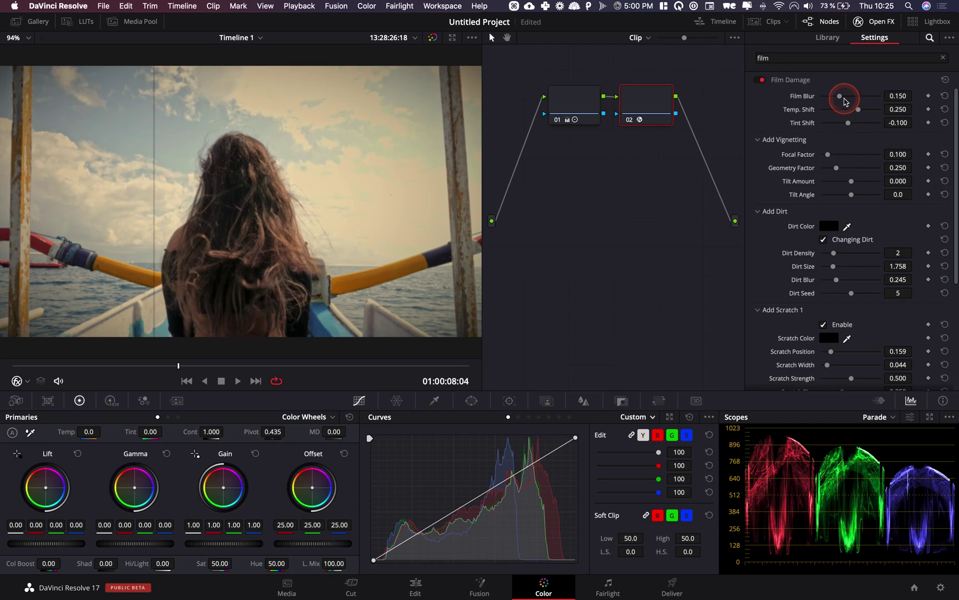
{"action": "mouse_move", "coordinate": [844, 102]}
{"action": "left_mouse_down"}
{"action": "mouse_move", "coordinate": [837, 95]}
{"action": "mouse_move", "coordinate": [897, 103]}
{"action": "mouse_move", "coordinate": [835, 108]}
{"action": "left_mouse_up"}
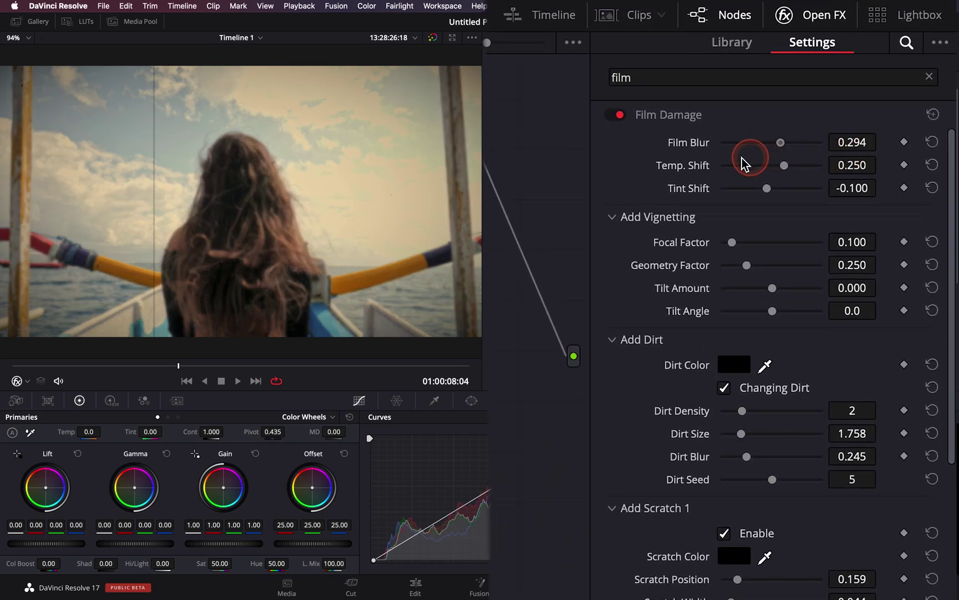
{"action": "left_click_drag", "start_coordinate": [745, 164], "coordinate": [754, 193]}
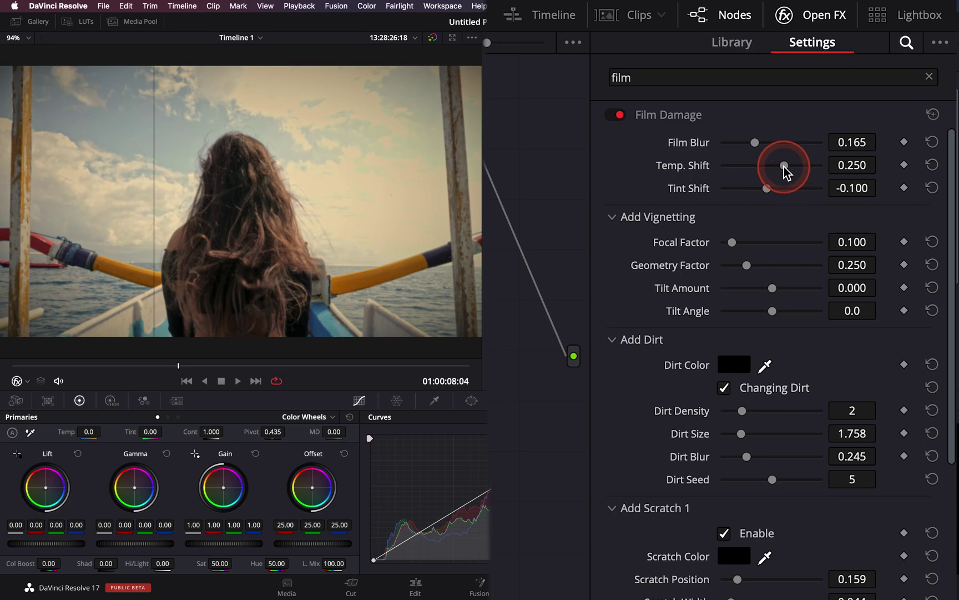
{"action": "mouse_move", "coordinate": [785, 166]}
{"action": "left_mouse_down"}
{"action": "mouse_move", "coordinate": [802, 166]}
{"action": "mouse_move", "coordinate": [781, 166]}
{"action": "left_mouse_up"}
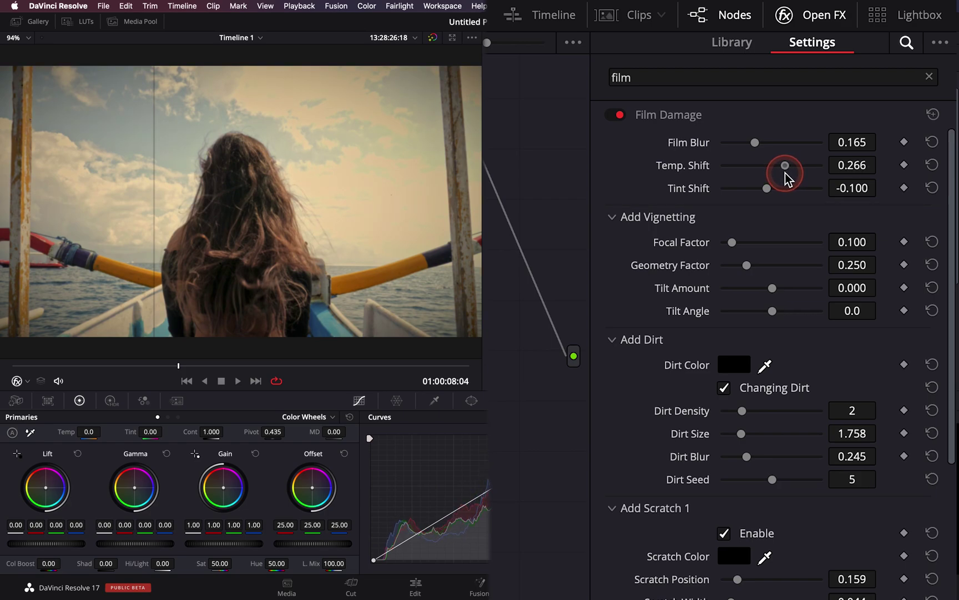
Set Temp. Shift to 0.266 and Tint Shift to -0.156.
{"action": "left_click_drag", "start_coordinate": [785, 172], "coordinate": [785, 172]}
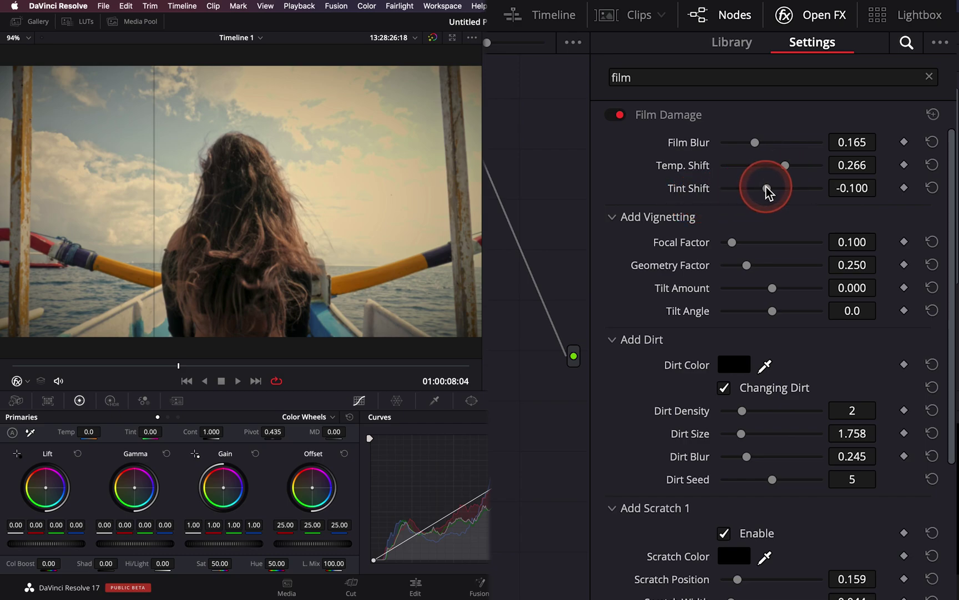
{"action": "mouse_move", "coordinate": [766, 188]}
{"action": "left_mouse_down"}
{"action": "mouse_move", "coordinate": [797, 189]}
{"action": "mouse_move", "coordinate": [751, 195]}
{"action": "left_mouse_up"}
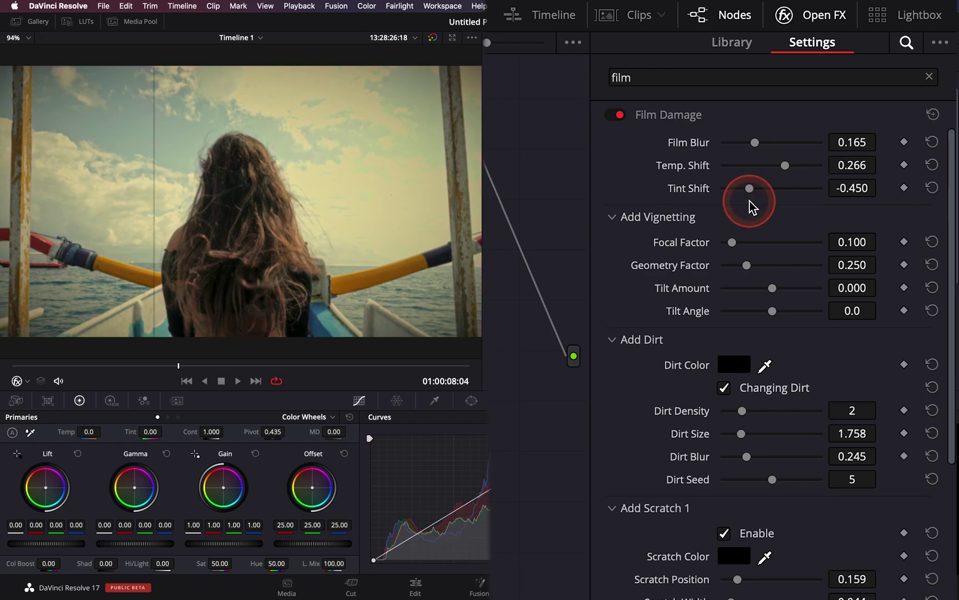
{"action": "double_click", "coordinate": [701, 194]}
{"action": "left_click", "coordinate": [766, 192]}
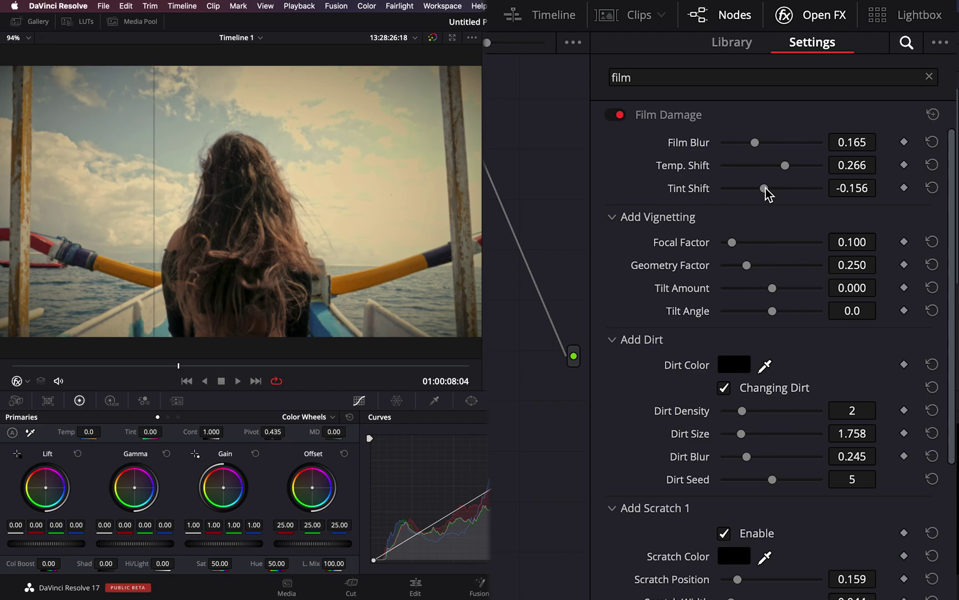
Scroll down to the vignette settings and select the Focal Factor control.
{"action": "left_click", "coordinate": [734, 203]}
{"action": "scroll", "coordinate": [733, 207], "scroll_direction": "down", "scroll_amount": 1}
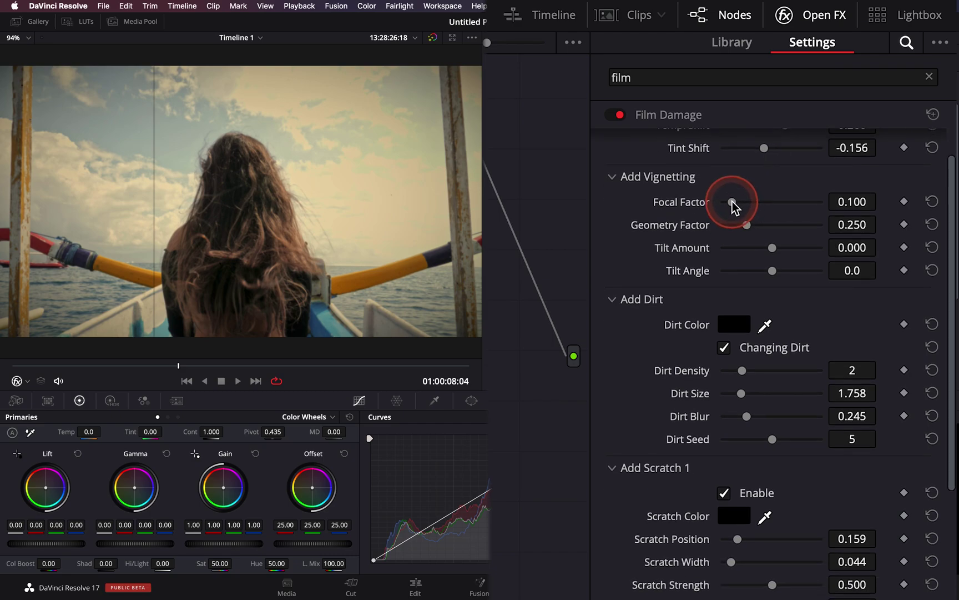
{"action": "left_click", "coordinate": [731, 203]}
Tighten the vignette to Focal Factor 0.036 and Geometry Factor 0.165.
{"action": "mouse_move", "coordinate": [731, 202]}
{"action": "left_mouse_down"}
{"action": "mouse_move", "coordinate": [775, 203]}
{"action": "mouse_move", "coordinate": [726, 206]}
{"action": "left_mouse_up"}
{"action": "mouse_move", "coordinate": [747, 225]}
{"action": "left_mouse_down"}
{"action": "mouse_move", "coordinate": [731, 223]}
{"action": "mouse_move", "coordinate": [733, 233]}
{"action": "left_mouse_up"}
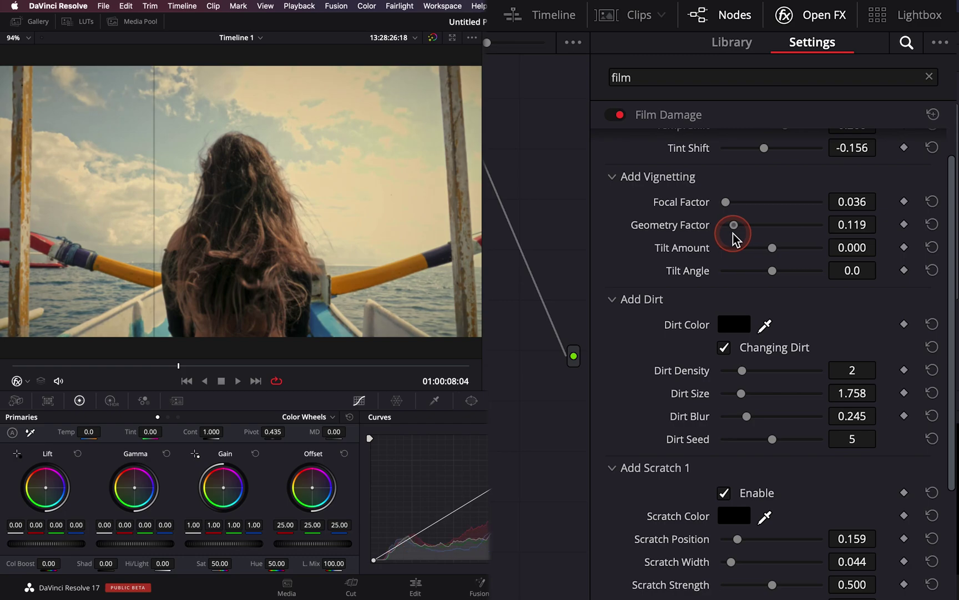
{"action": "left_click_drag", "start_coordinate": [733, 231], "coordinate": [739, 228]}
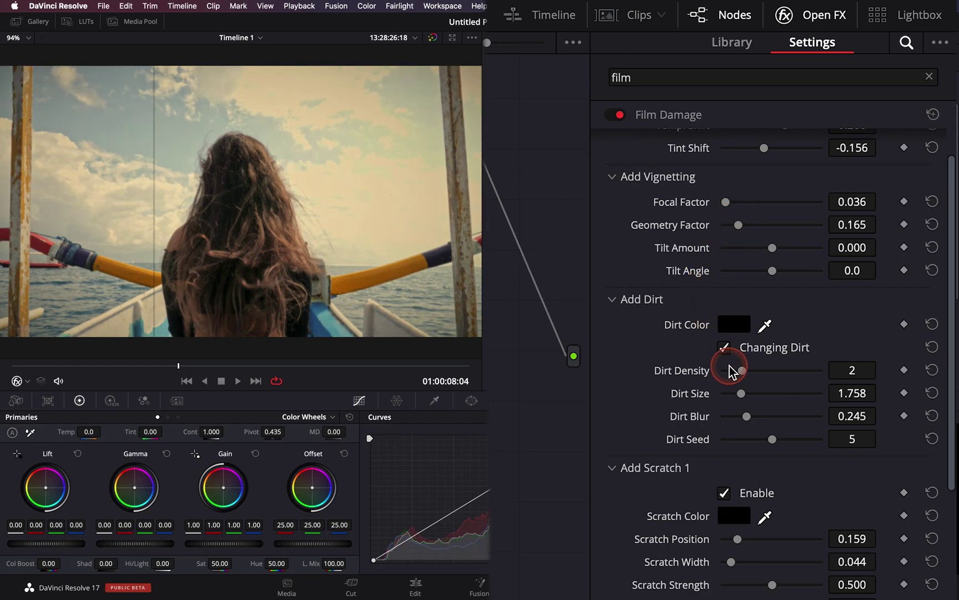
Set the dirt to Size 2.212, Blur 0.477 and Seed 6.
{"action": "scroll", "coordinate": [754, 367], "scroll_direction": "down", "scroll_amount": 1}
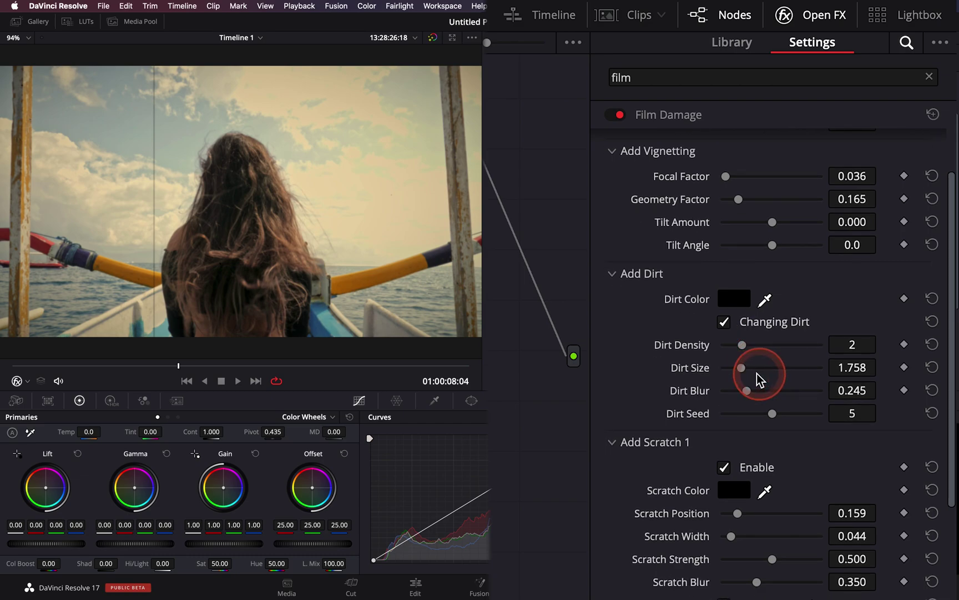
{"action": "left_click_drag", "start_coordinate": [743, 368], "coordinate": [769, 391]}
{"action": "left_click_drag", "start_coordinate": [772, 413], "coordinate": [788, 430]}
{"action": "left_click", "coordinate": [238, 148]}
Enable Scratch 1 with Moving Scratch and play the boat clip to preview the look.
{"action": "scroll", "coordinate": [814, 385], "scroll_direction": "down", "scroll_amount": 5}
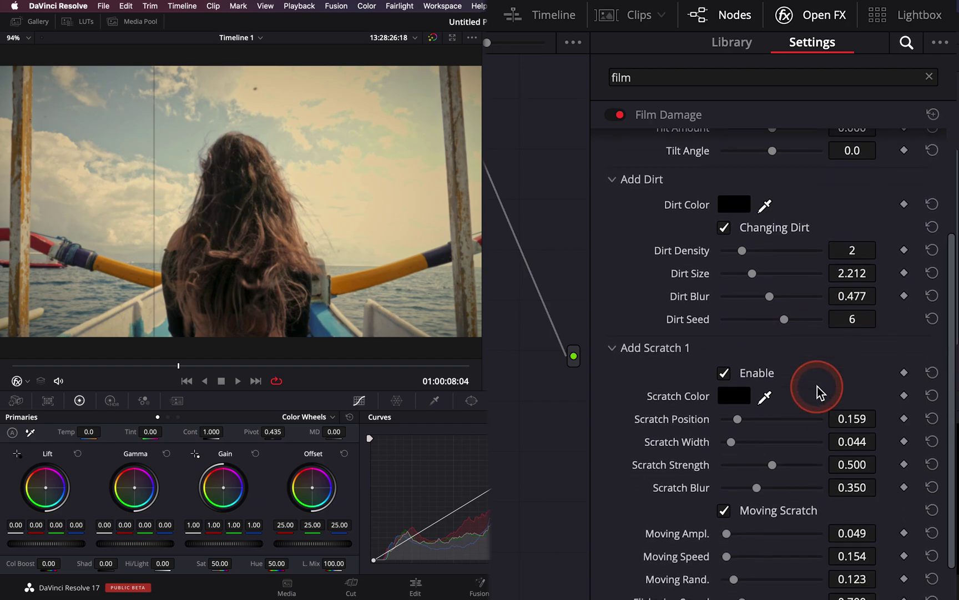
{"action": "scroll", "coordinate": [738, 516], "scroll_direction": "down", "scroll_amount": 3}
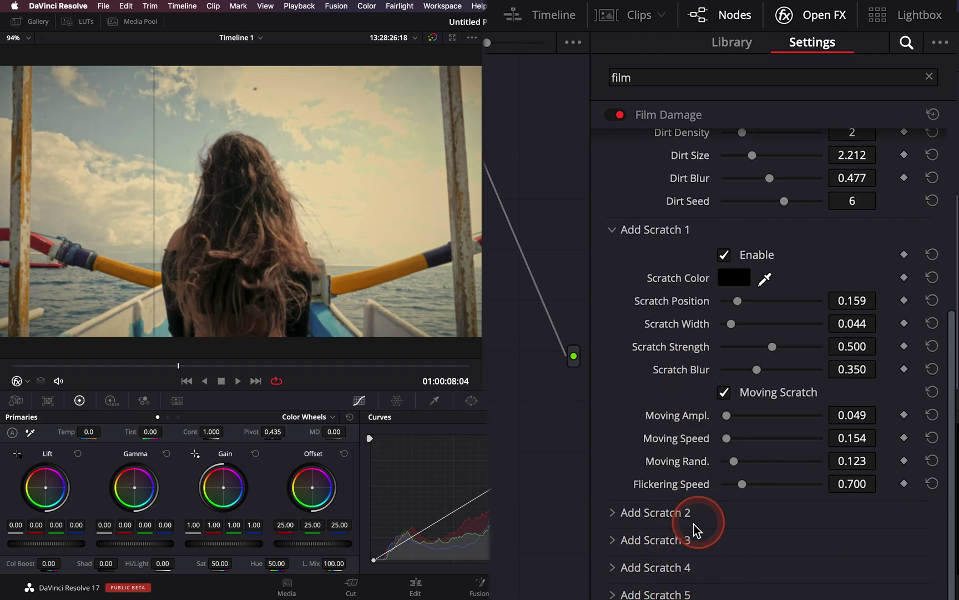
{"action": "left_click", "coordinate": [712, 553]}
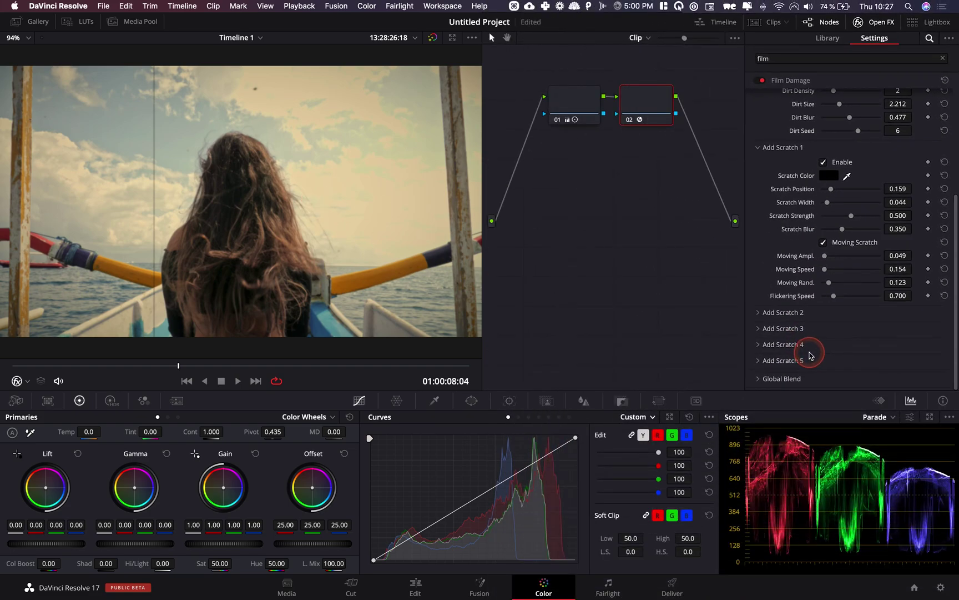
{"action": "key", "text": "space"}
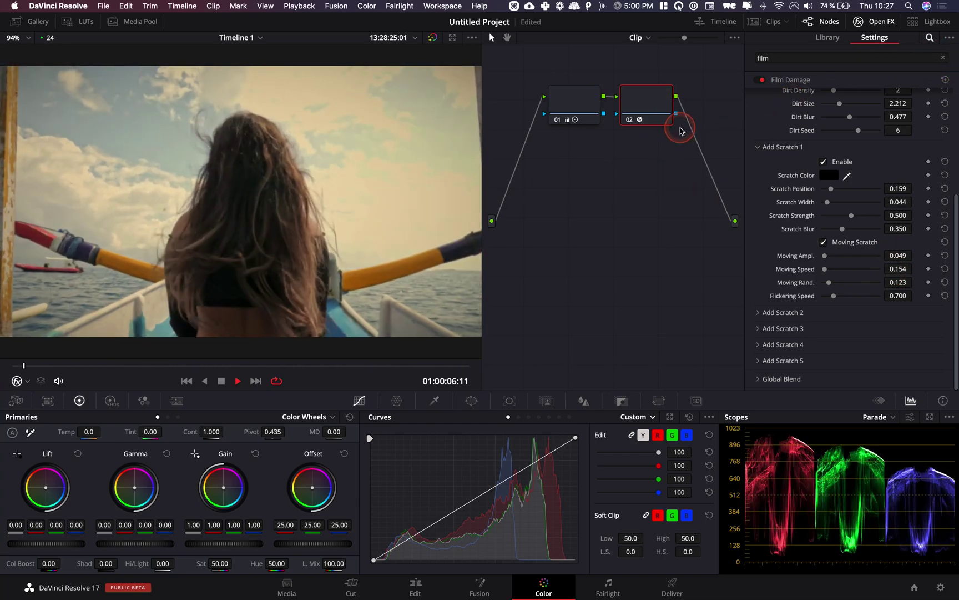
Stop playback and add node 03 after Film Damage, placed below the other nodes.
{"action": "key", "text": "space"}
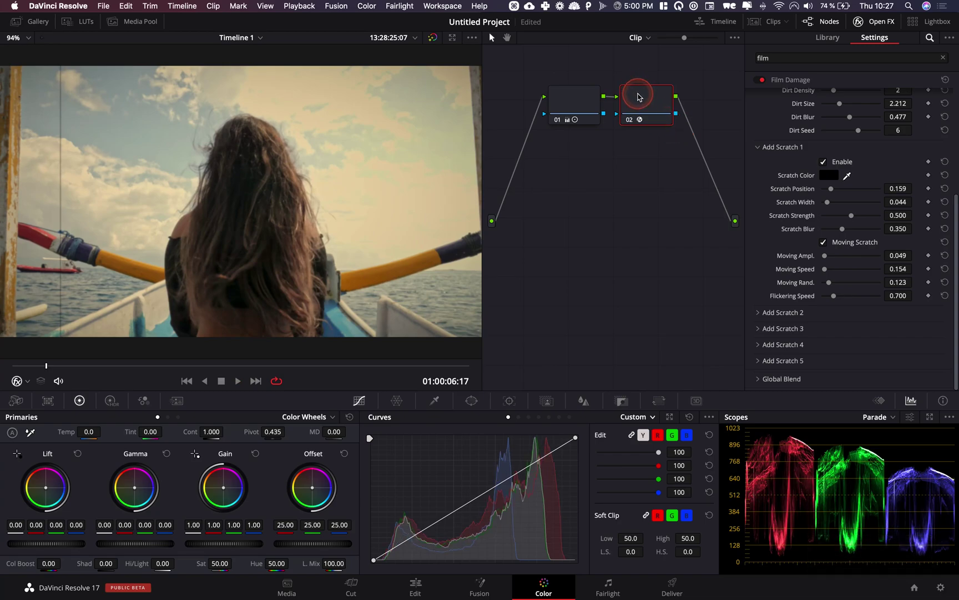
{"action": "key", "text": "alt+s"}
{"action": "left_click_drag", "start_coordinate": [536, 159], "coordinate": [575, 168]}
Replace the Library search with 'ana' and apply Analog Damage to node 03.
{"action": "left_click", "coordinate": [782, 58]}
{"action": "key", "text": "BackSpace"}
{"action": "key", "text": "BackSpace"}
{"action": "key", "text": "BackSpace"}
{"action": "key", "text": "BackSpace"}
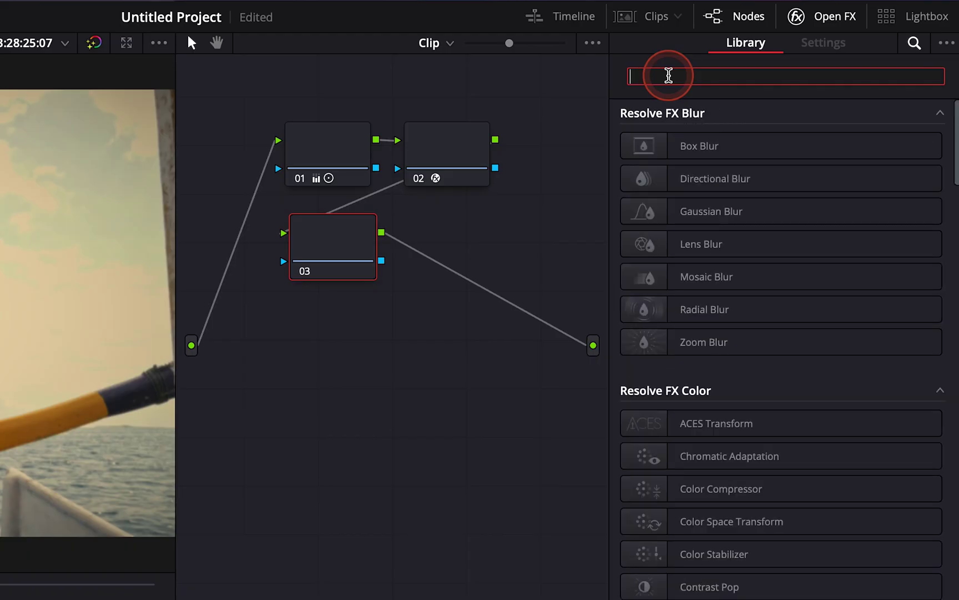
{"action": "type", "text": "ana"}
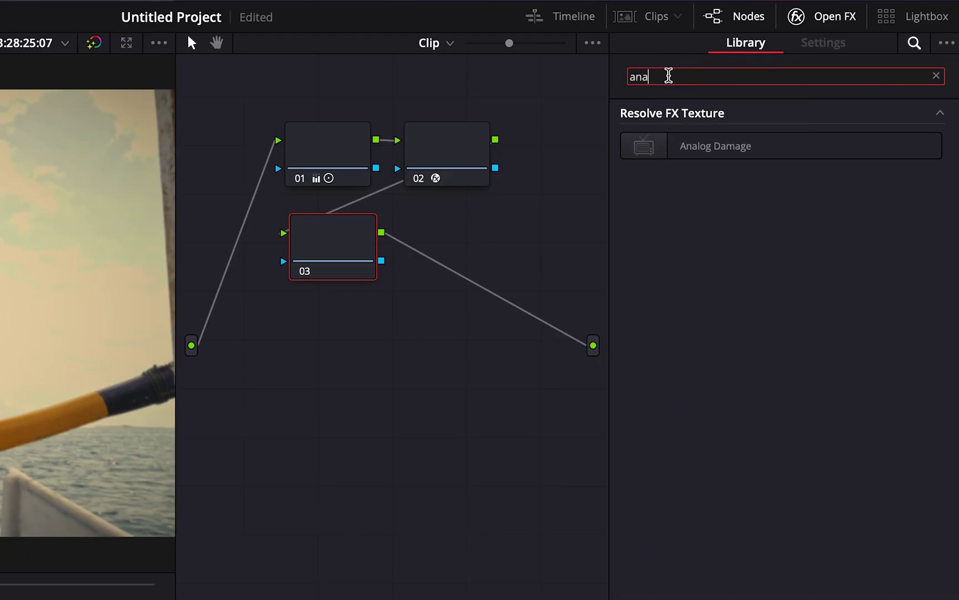
{"action": "left_click_drag", "start_coordinate": [696, 147], "coordinate": [329, 261]}
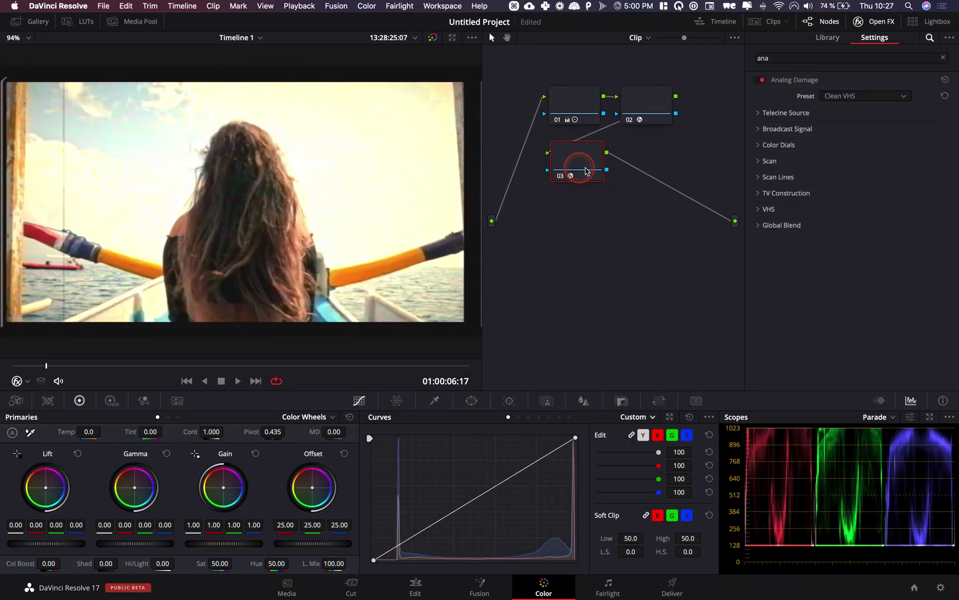
Choose the 1960s Color preset for Analog Damage.
{"action": "left_click", "coordinate": [871, 102]}
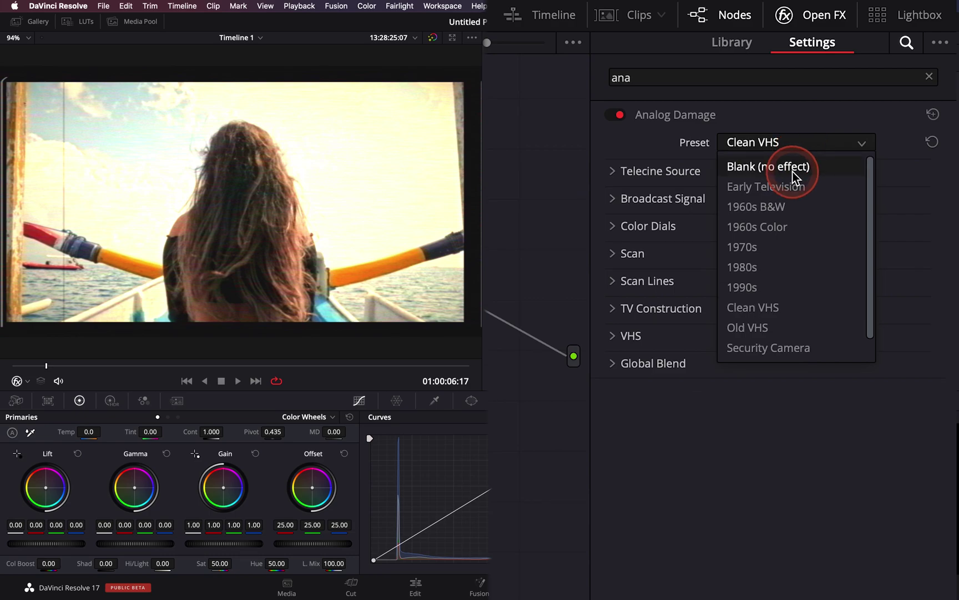
{"action": "left_click", "coordinate": [787, 226]}
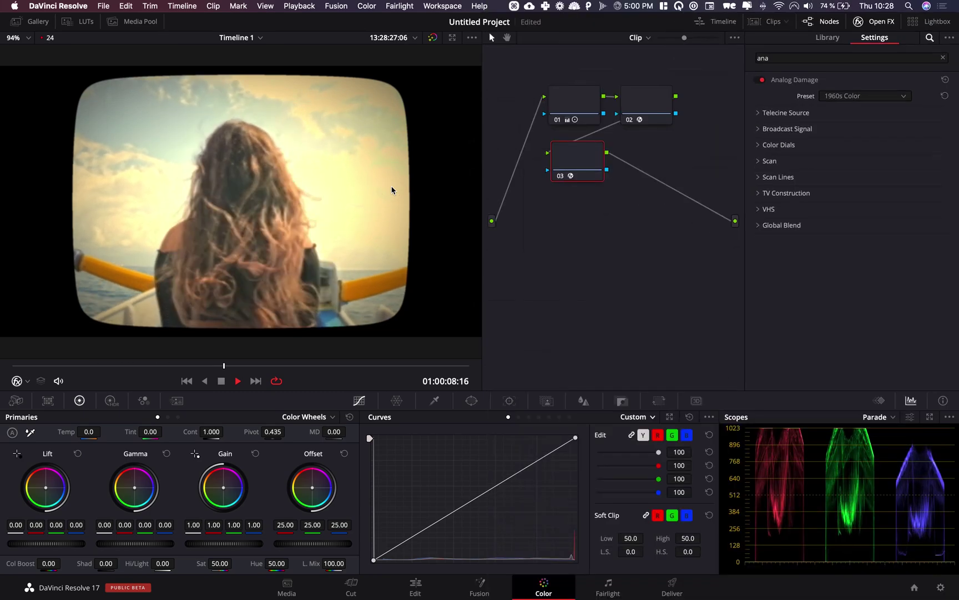
{"action": "key", "text": "space"}
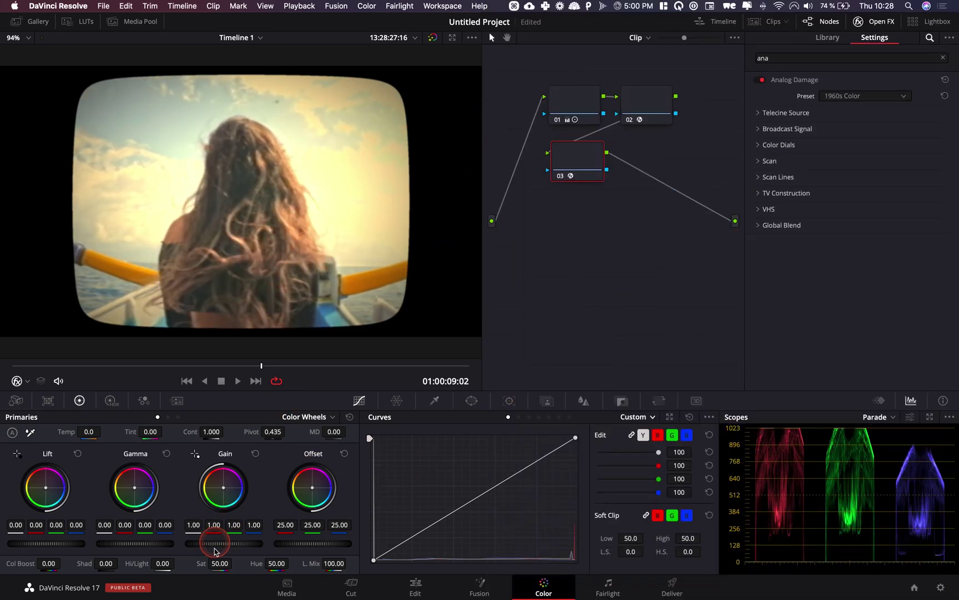
Lower Gain to 0.89 on the master wheel and play back to check the darker image.
{"action": "left_click_drag", "start_coordinate": [239, 544], "coordinate": [191, 546]}
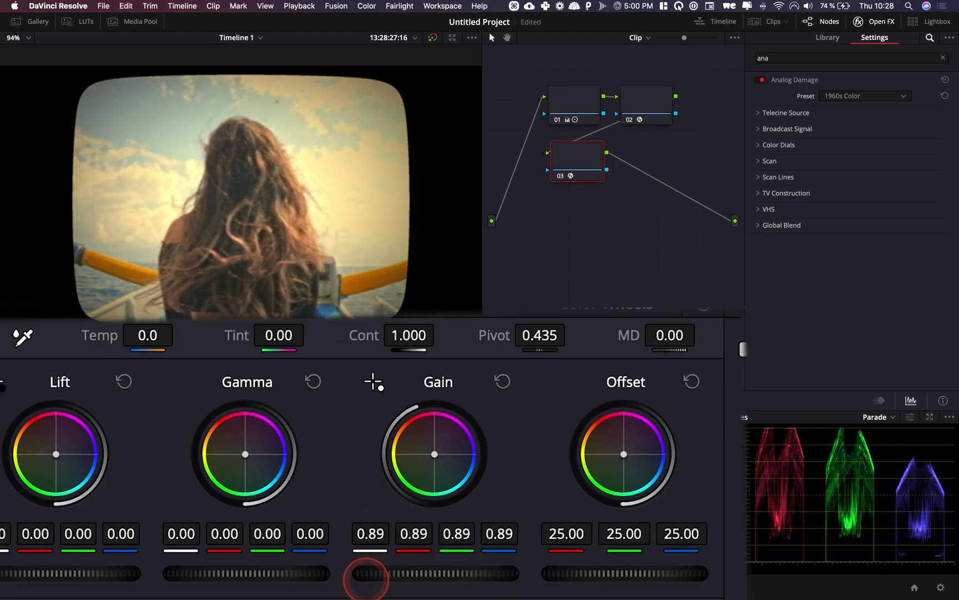
{"action": "key", "text": "space"}
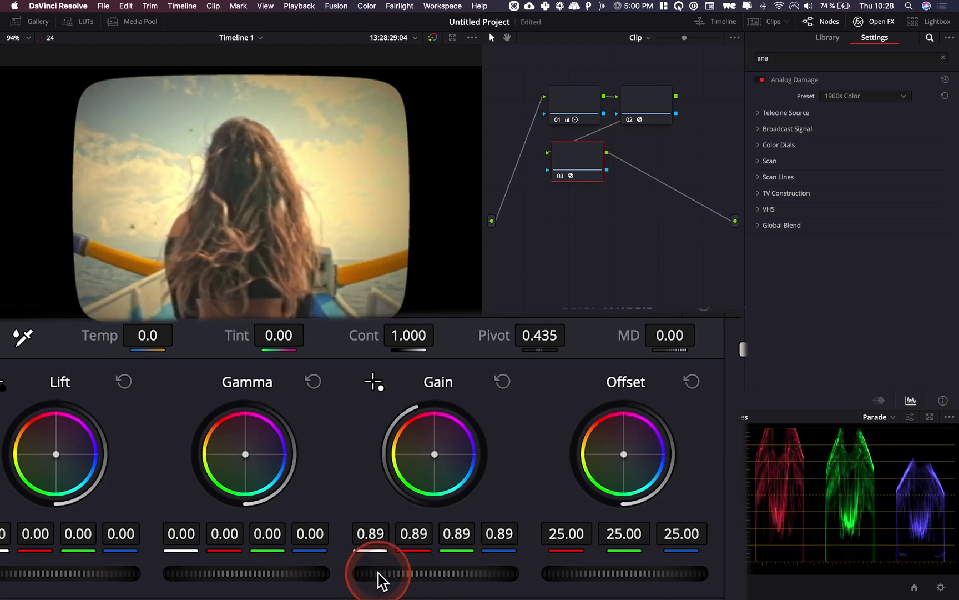
{"action": "key", "text": "space"}
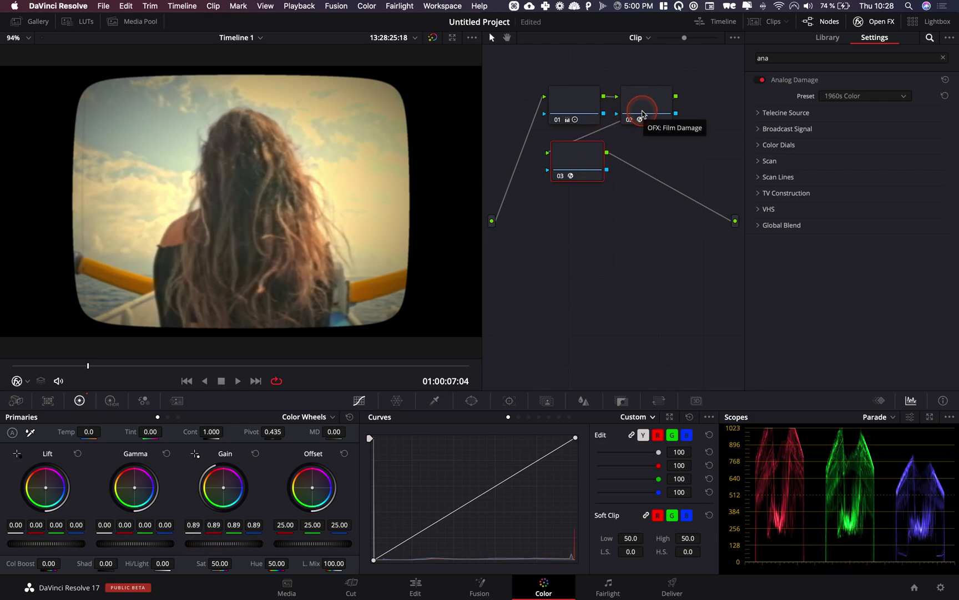
{"action": "left_click", "coordinate": [644, 111]}
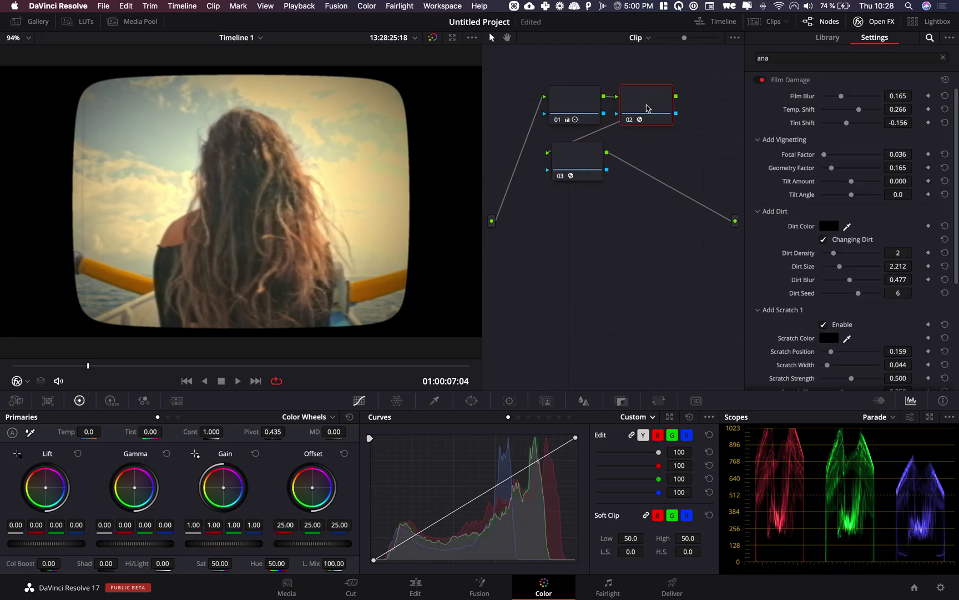
{"action": "left_click", "coordinate": [576, 160]}
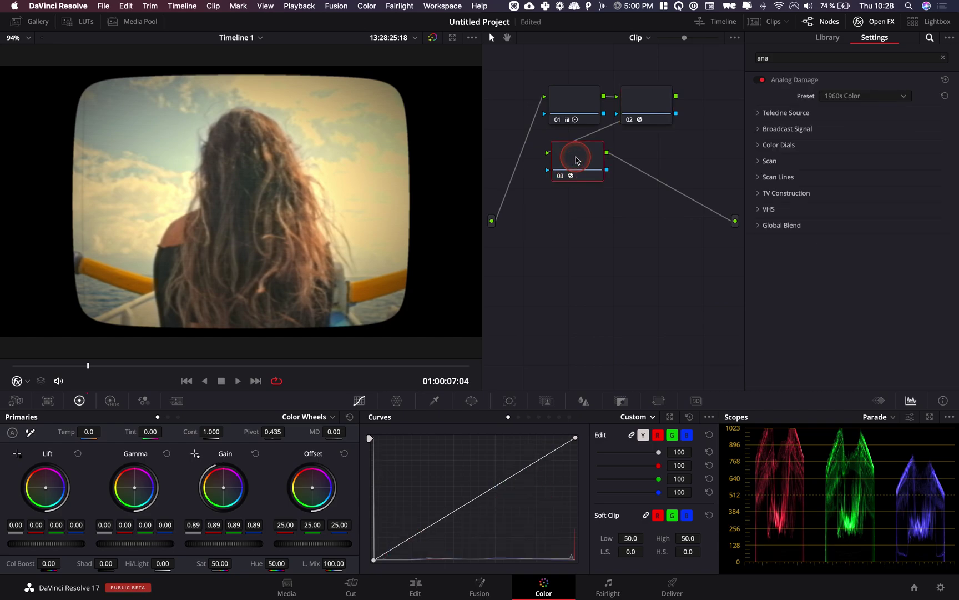